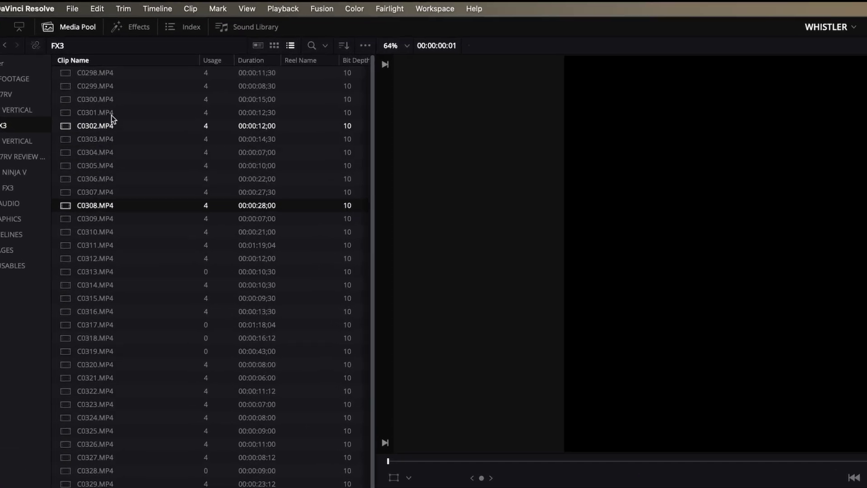
- Load C0308 in the source viewer and mark an in-to-out range
left_click(107, 207)
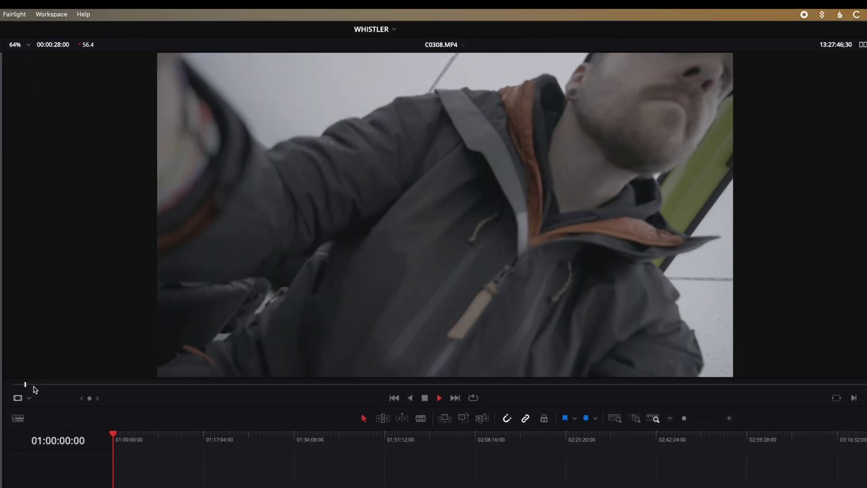
left_click_drag(50, 387, 300, 385)
key("i")
key("o")
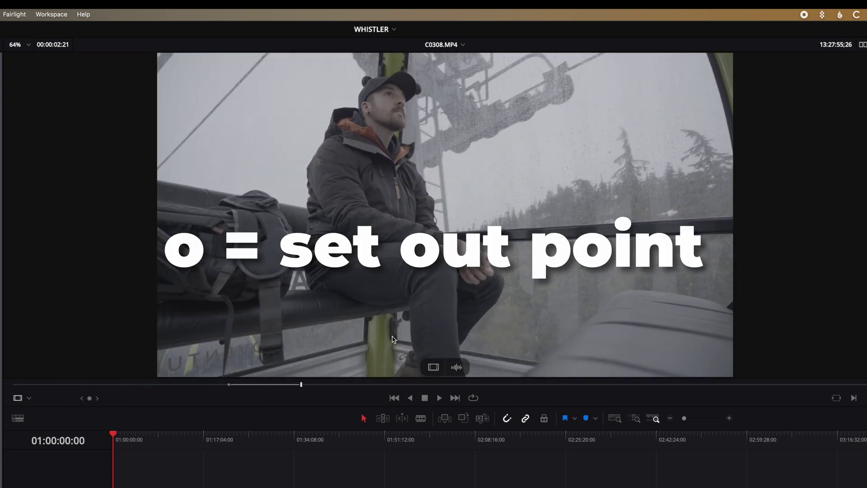
- Place the marked C0308 range on the EDITING TIPS timeline and review its start
left_click_drag(340, 248, 144, 487)
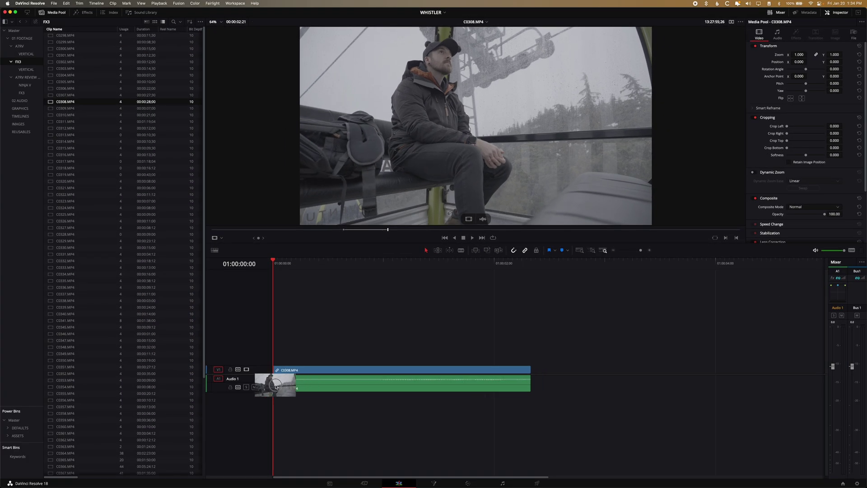
left_click_drag(275, 386, 276, 386)
left_click_drag(284, 263, 306, 262)
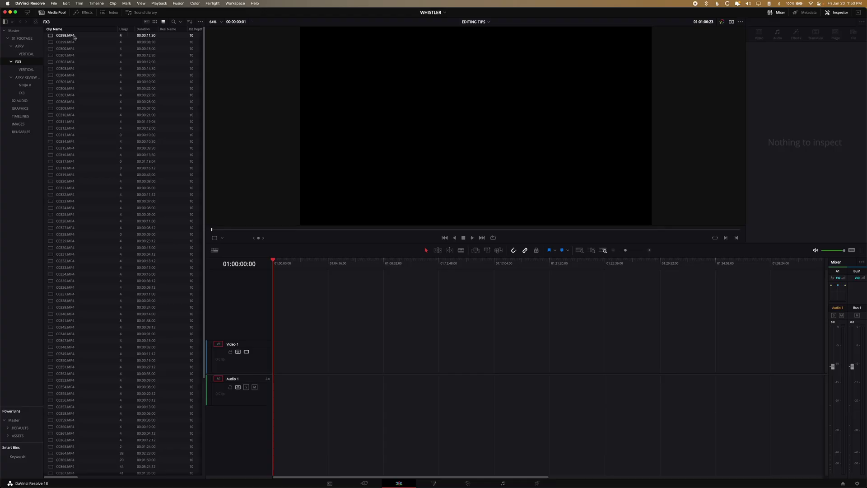
- Put every FX3 bin clip on the timeline and zoom in on the first clips
key("super+a")
left_click_drag(68, 37, 285, 378)
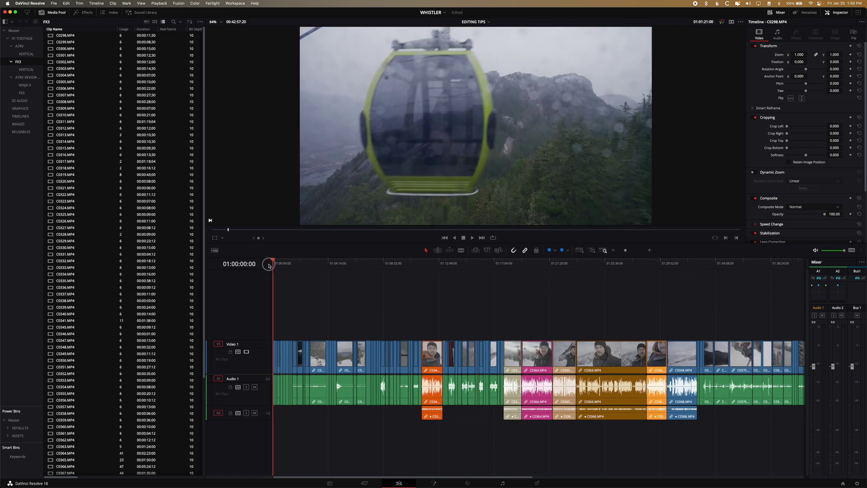
scroll(370, 304, "up", 10, "alt")
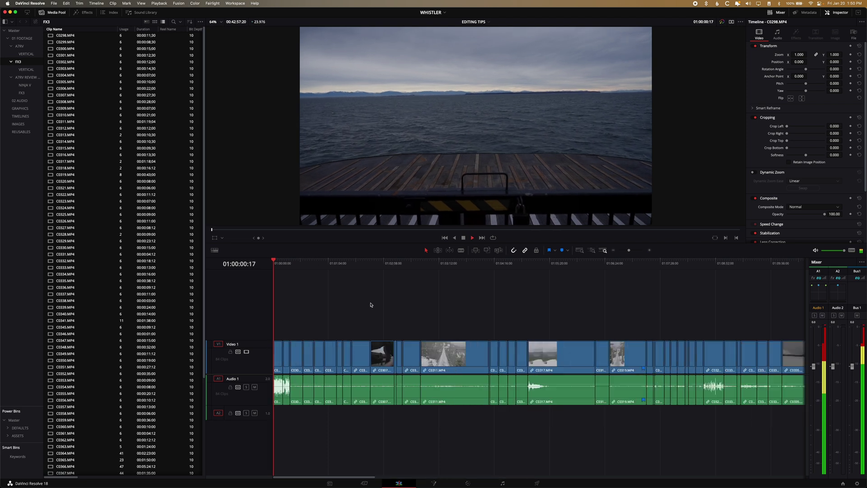
key("space")
- Remove the opening of C0298 before 01:00:03:20 and close C0299 up
left_click_drag(298, 264, 326, 270)
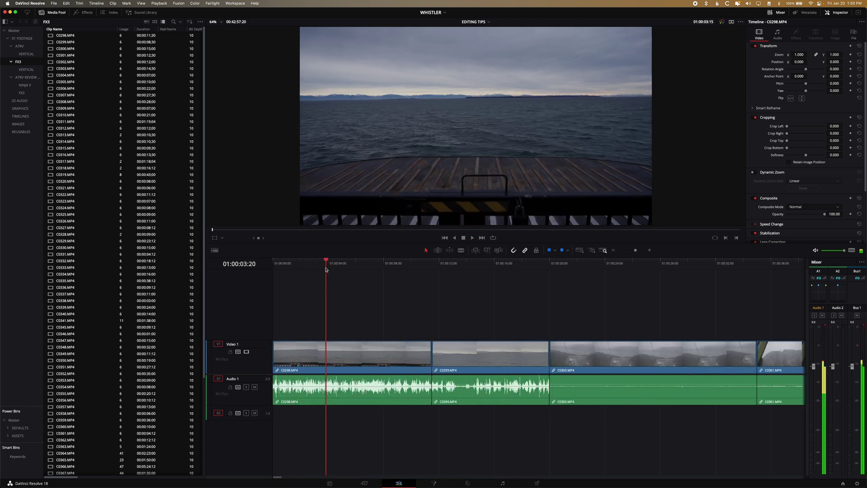
key("BackSpace")
key("BackSpace")
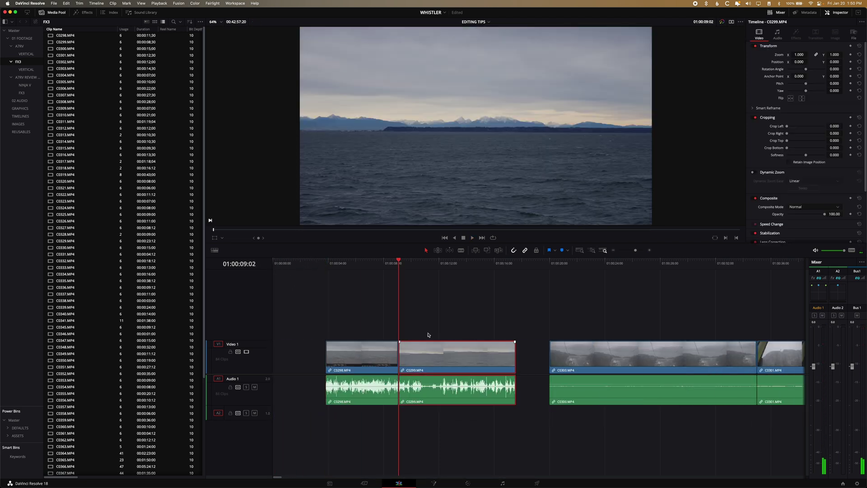
left_click(439, 269)
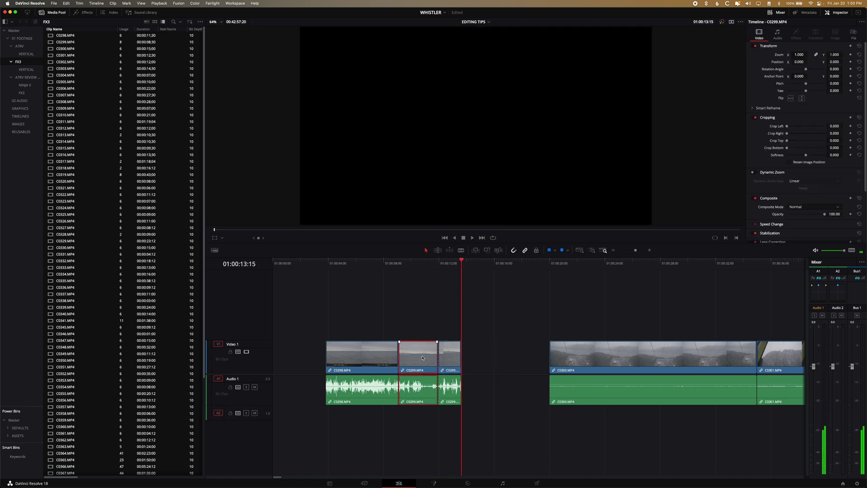
left_click_drag(564, 357, 437, 356)
- Split C0300, ripple-delete its unwanted part, and close the gap before C0301
left_click(478, 263)
left_click_drag(478, 263, 497, 263)
key("super+b")
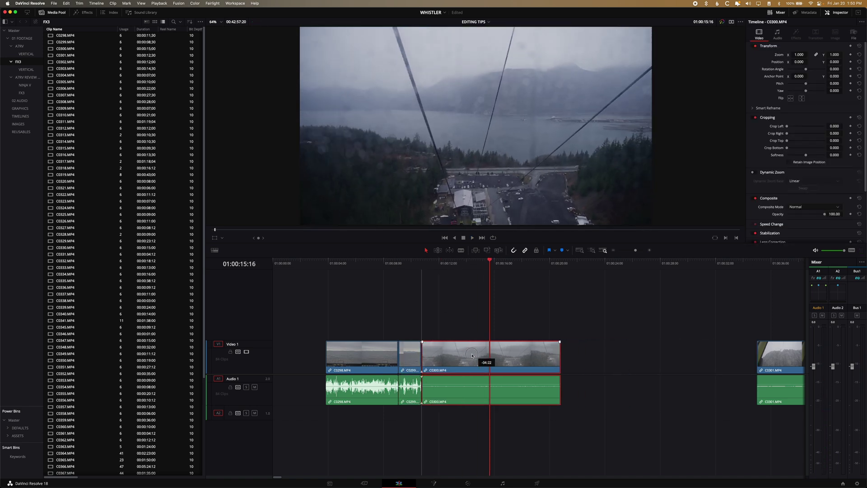
key("BackSpace")
left_click_drag(758, 356, 527, 358)
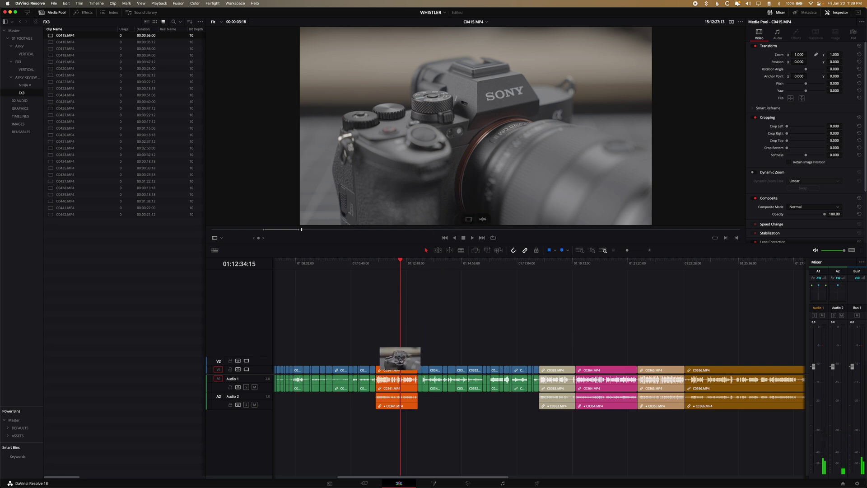
- Stack C0415 on Video 2 and zoom in around it at 01:12:32:05
left_click_drag(400, 360, 400, 360)
key("super+equal")
key("super+equal")
left_click(532, 263)
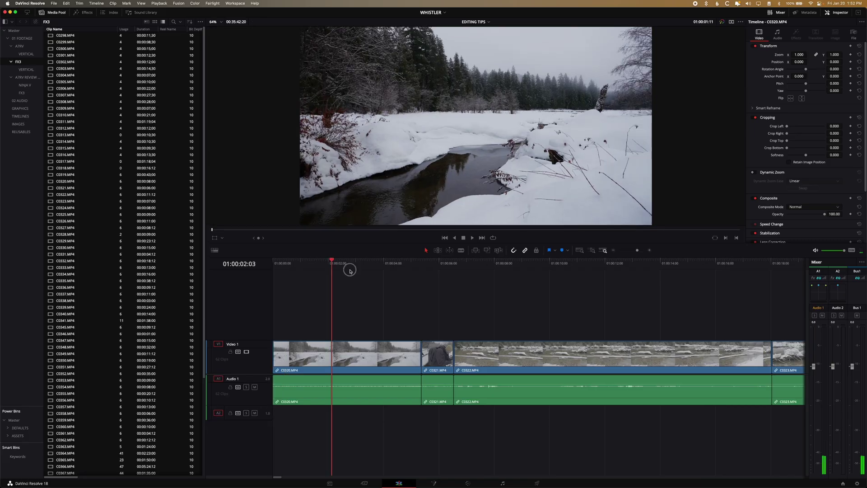
- Ripple-trim clips C0320 through C0324 to their playhead cut points
left_click(369, 263)
key("super+shift+bracketright")
left_click(382, 263)
key("super+shift+bracketright")
left_click(523, 263)
key("super+shift+bracketright")
left_click(646, 263)
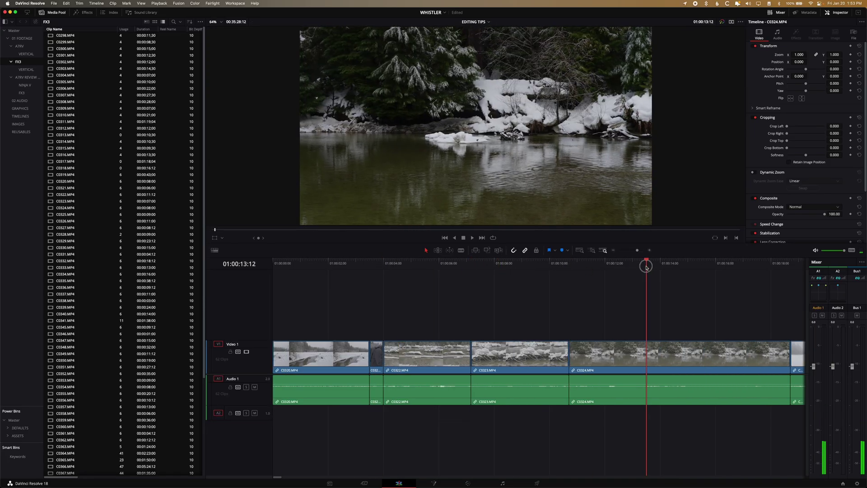
left_click(661, 264)
key("super+shift+bracketright")
- Ripple-trim C0325 through C0329 and remove C0328 from the edit
key("super+minus")
left_click(493, 263)
key("super+shift+bracketright")
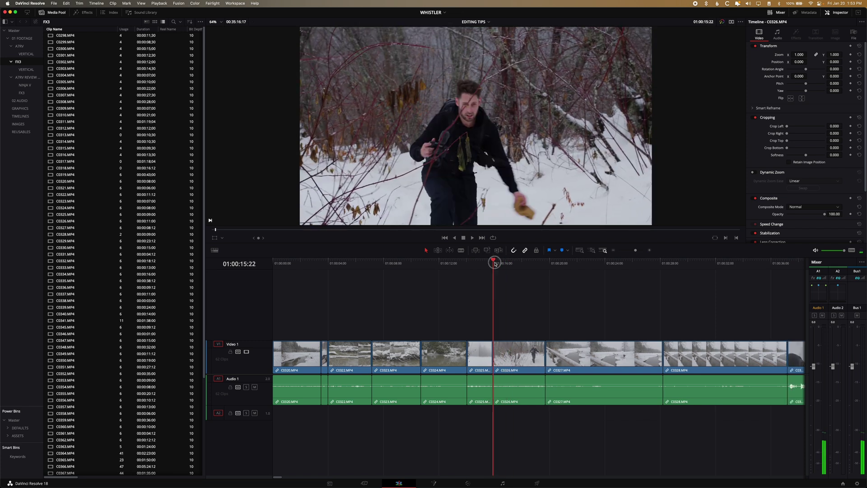
left_click(516, 263)
key("super+shift+bracketright")
left_click(551, 263)
left_click(587, 264)
key("super+shift+bracketright")
key("shift+Delete")
left_click(638, 263)
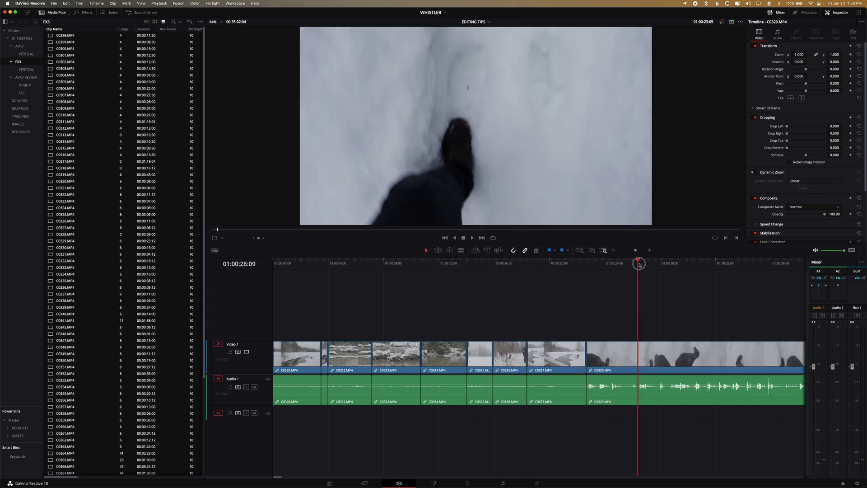
key("super+shift+bracketright")
- Zoom out, ripple-trim the clip at 01:00:32:11, and select C0332
key("super+minus")
left_click(385, 263)
key("super+shift+bracketright")
left_click(388, 358)
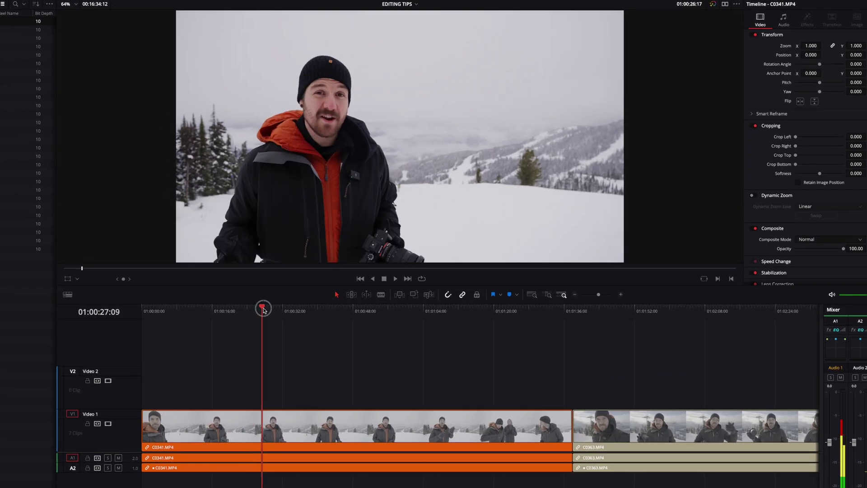
- Make the Audio 1 and Audio 2 tracks taller and show audio waveforms on clips
left_click_drag(264, 310, 390, 309)
left_click_drag(129, 472, 143, 431)
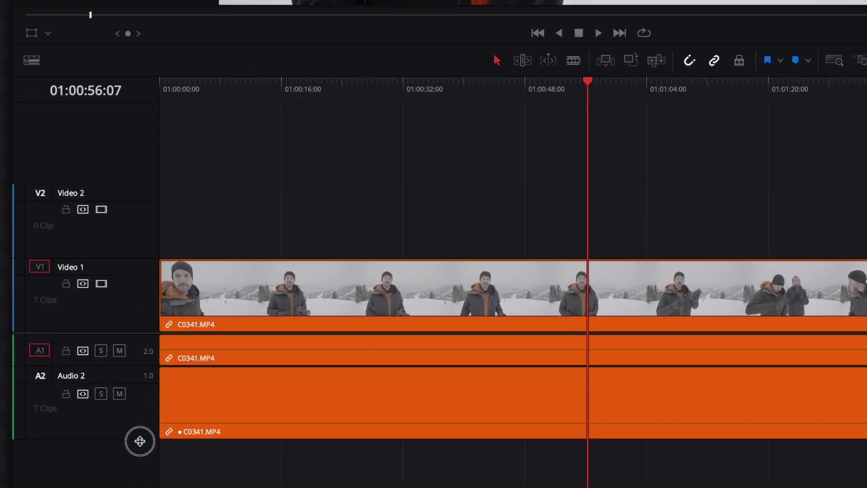
left_click_drag(143, 366, 143, 401)
left_click_drag(136, 464, 136, 473)
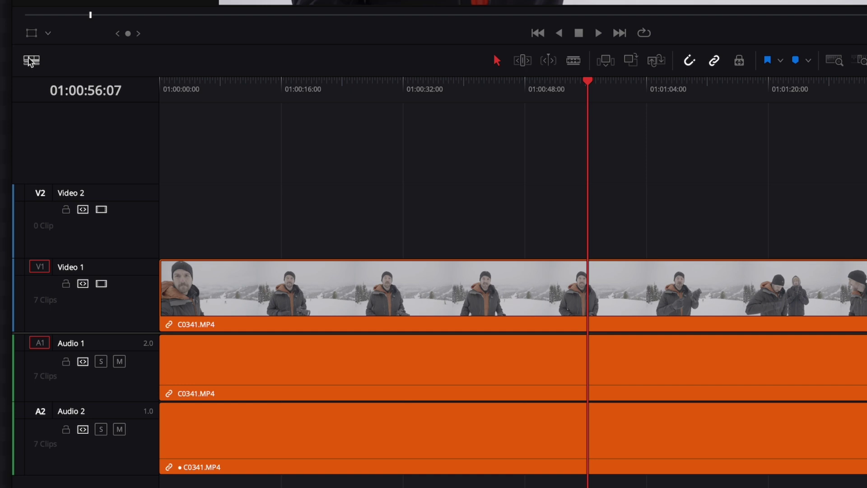
left_click(31, 61)
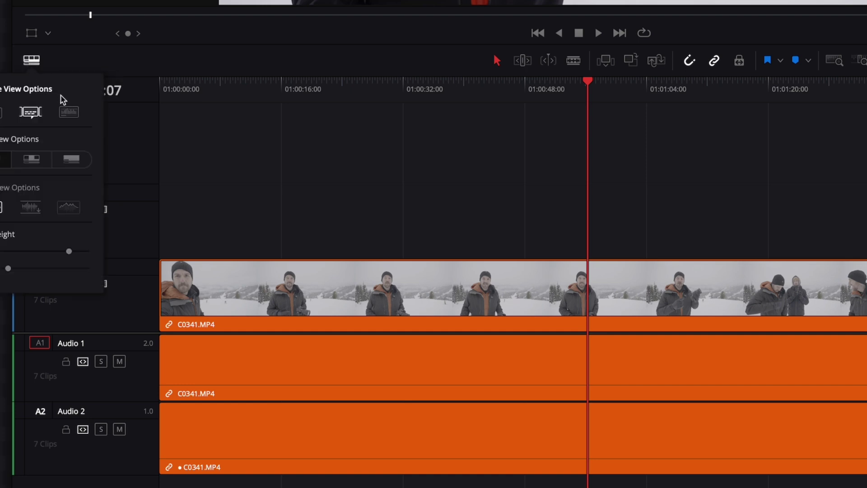
left_click(68, 113)
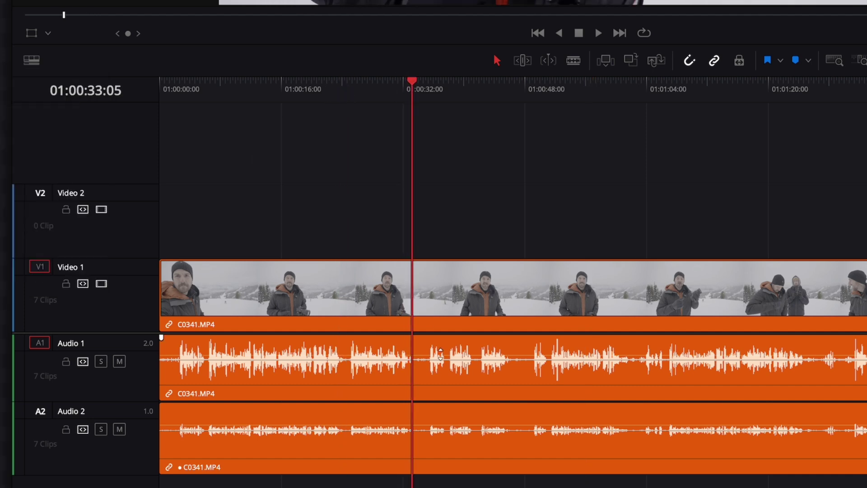
key("ctrl+equal")
- Split C0341 at 01:00:02:11, 01:00:24:03, 01:00:33:10 and 01:00:35:11
left_click(195, 93)
key("ctrl+b")
left_click(526, 95)
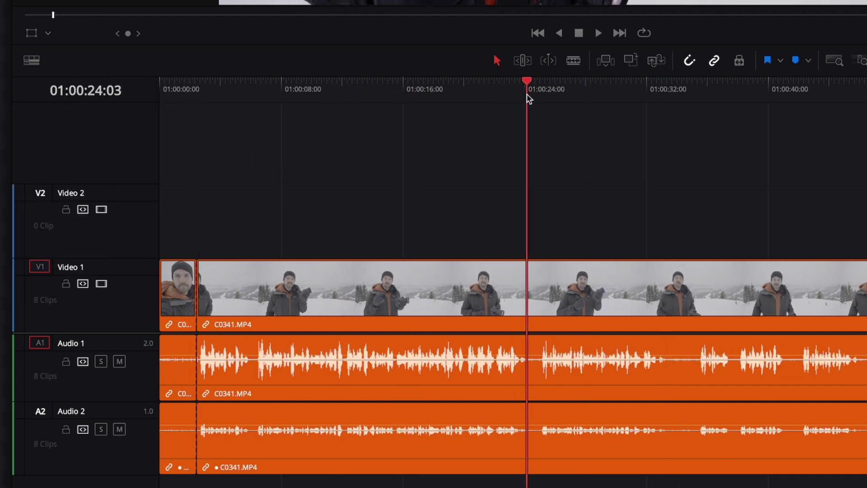
key("ctrl+b")
left_click(540, 97)
key("ctrl+b")
left_click(672, 90)
key("ctrl+b")
left_click(701, 90)
key("ctrl+b")
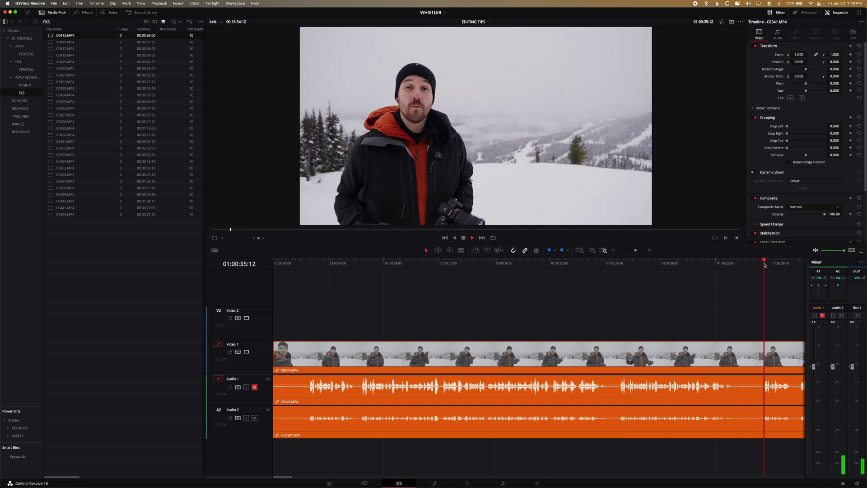
- Play through C0341, stop at 01:01:06:23, and trim away everything before it
key("space")
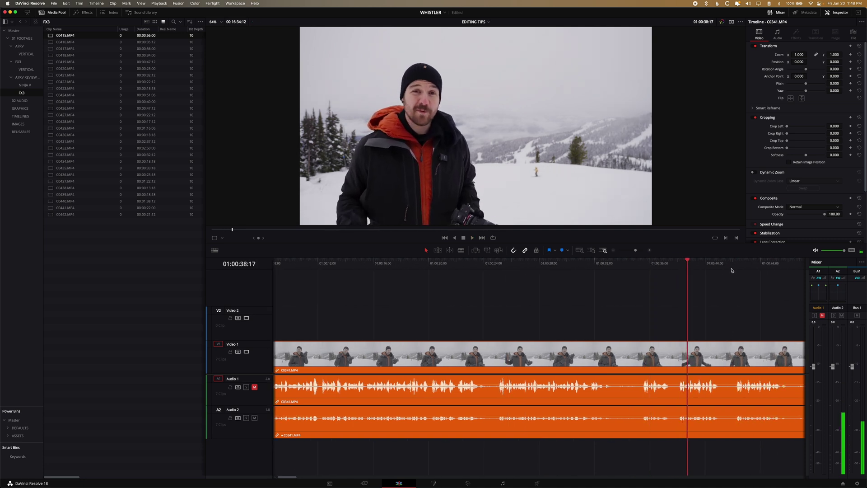
key("space")
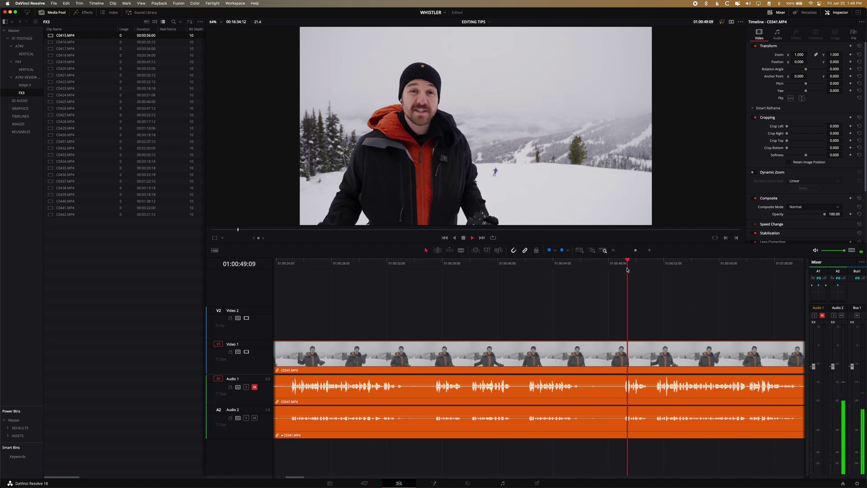
key("space")
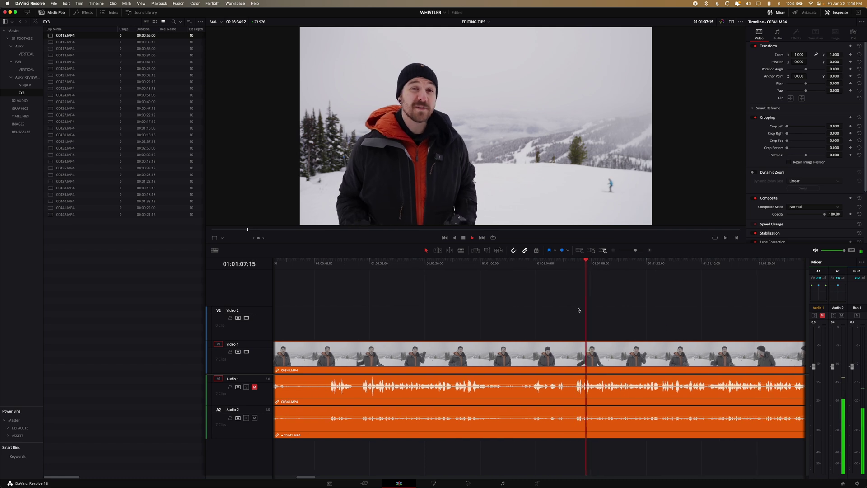
key("space")
key("super+equal")
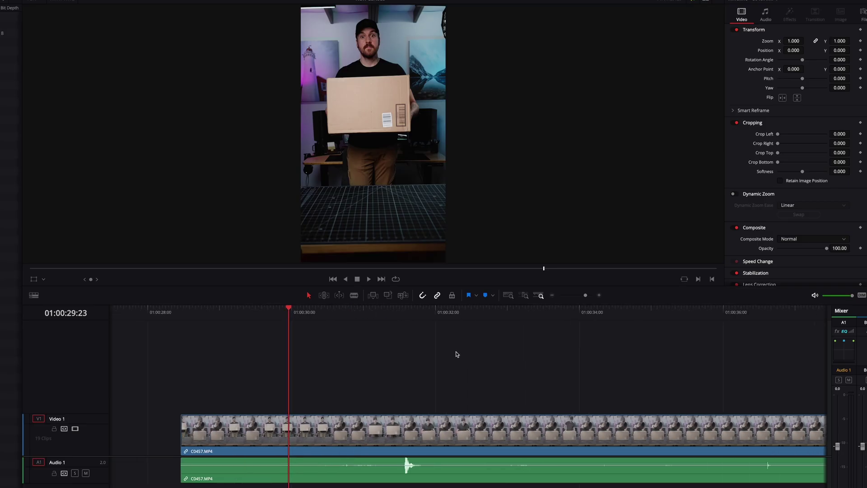
- Ripple-trim C0457's start and end around the playhead, then play the short piece
left_click_drag(294, 312, 399, 332)
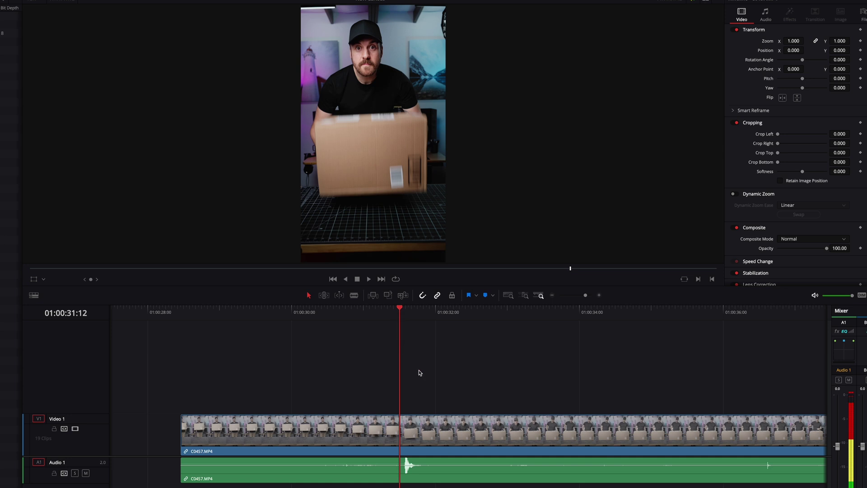
left_click(437, 426)
key("ctrl+shift+bracketleft")
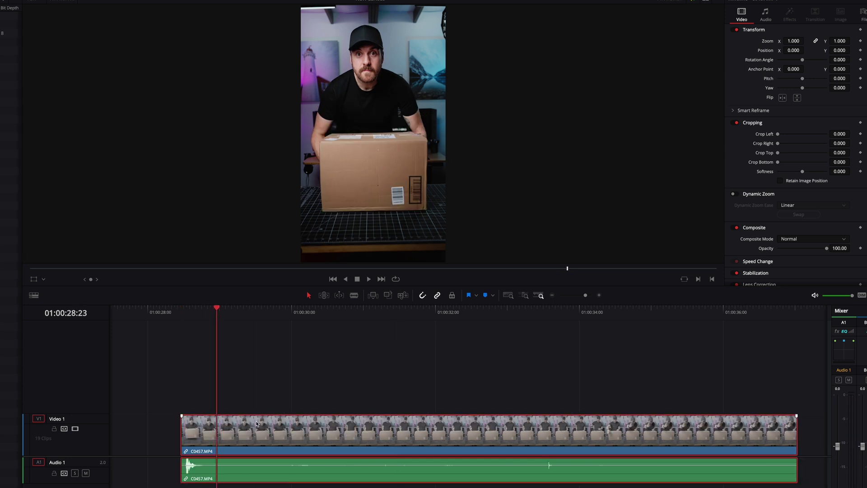
key("ctrl+shift+bracketright")
left_click(165, 312)
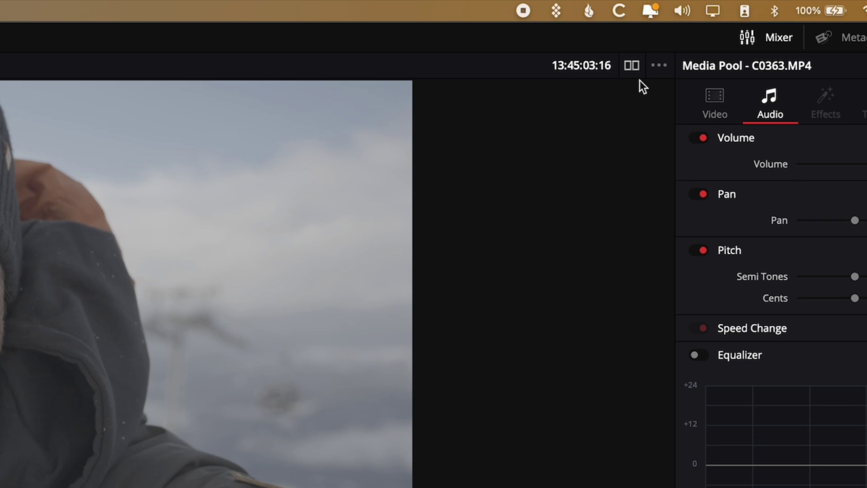
- Open the viewer's extra options list showing Show Full Clip Audio Waveform
left_click(657, 66)
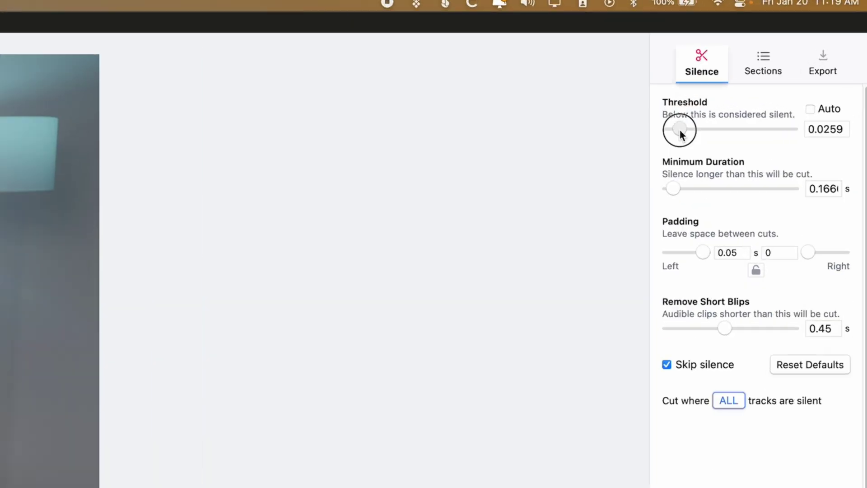
- Raise the silence threshold to 0.1112 and mark the short blip near 40s as cut
left_click_drag(795, 51, 800, 51)
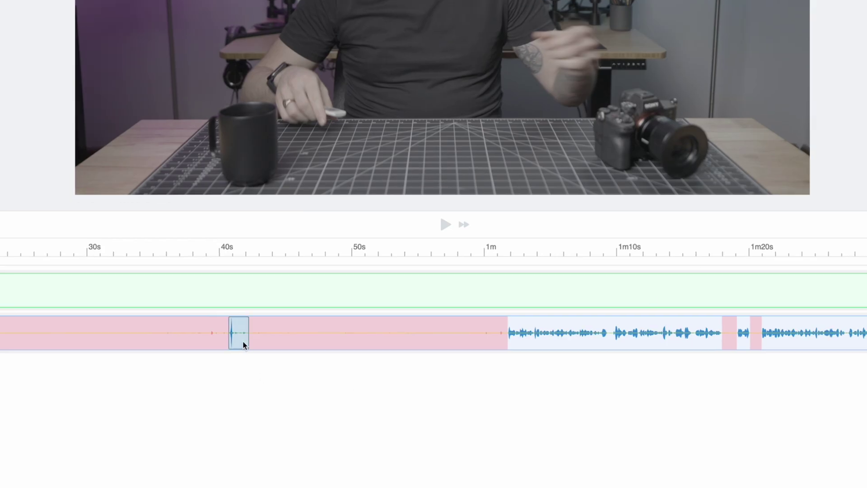
left_click(244, 342)
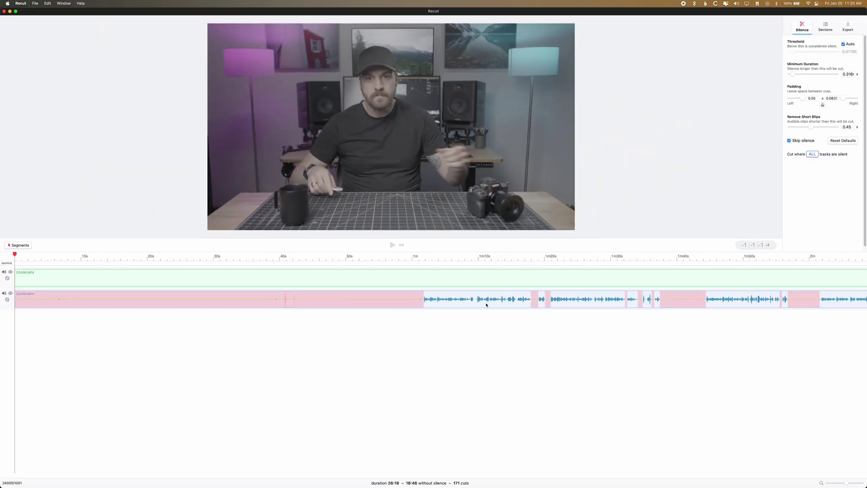
left_click(420, 259)
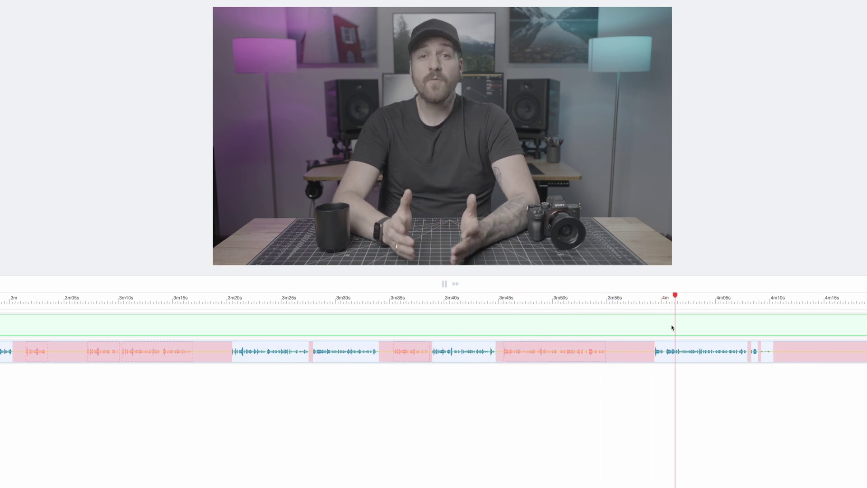
- Choose DaVinci Resolve (.fcpxml) as the Timeline export target
left_click(647, 358)
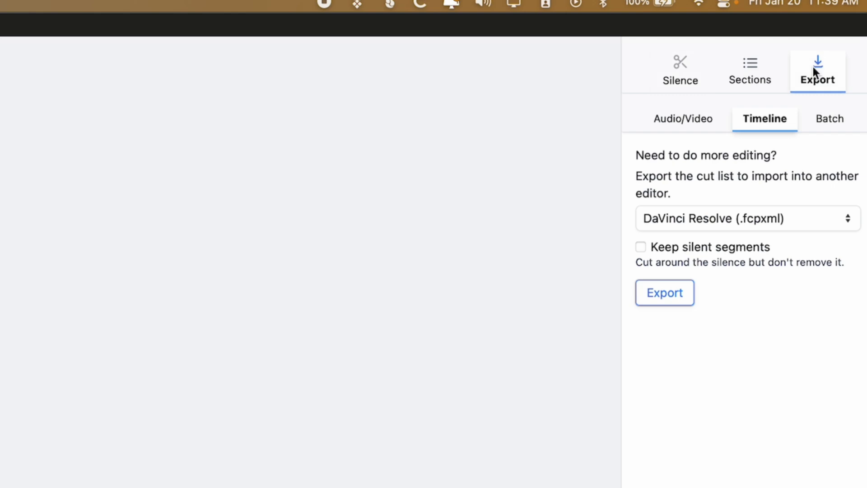
left_click(812, 219)
left_click(776, 208)
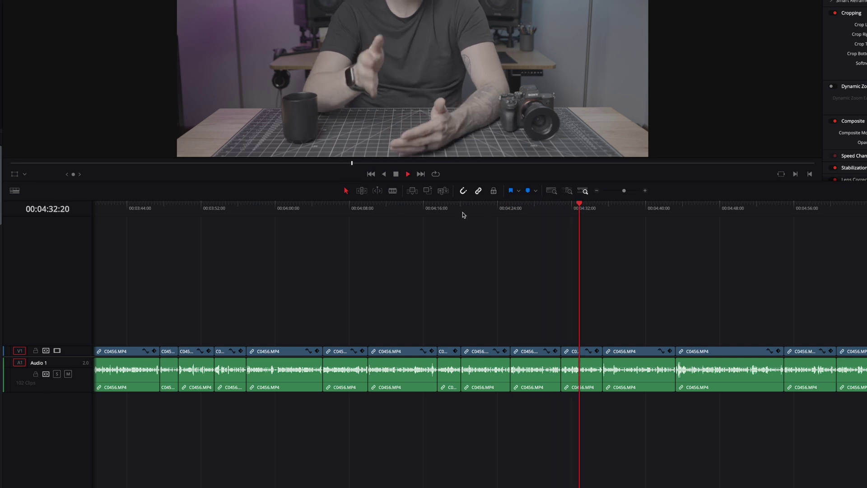
key("ctrl+equal")
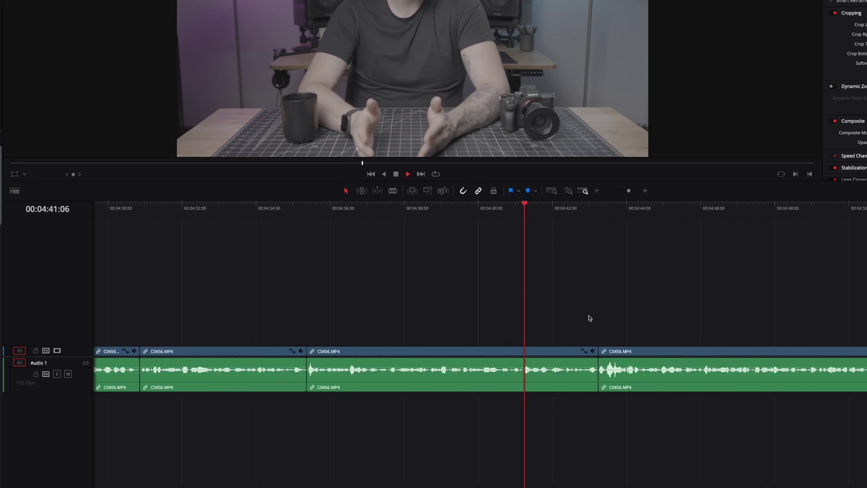
key("ctrl+minus")
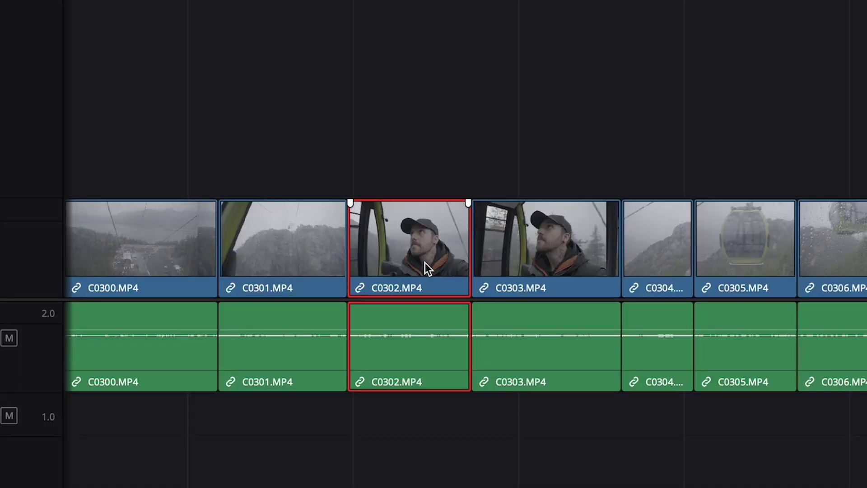
- Ripple-delete C0302 with Shift+Backspace so C0303 closes up to C0301
key("BackSpace")
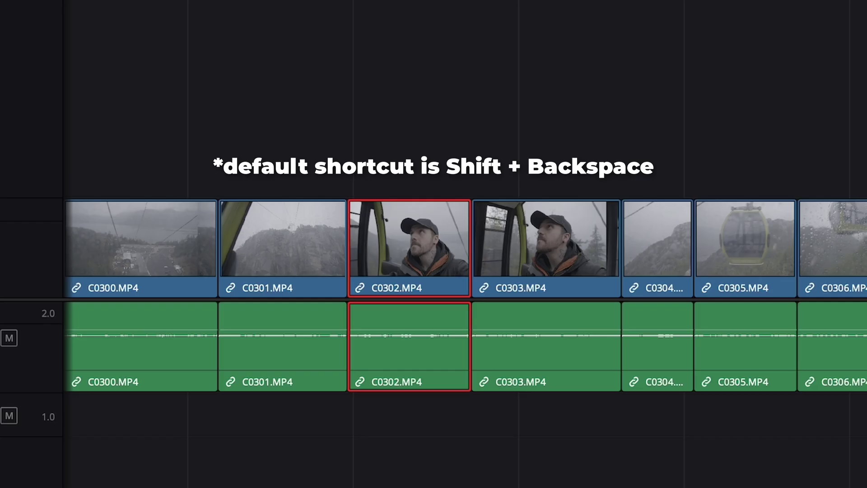
key("shift+BackSpace")
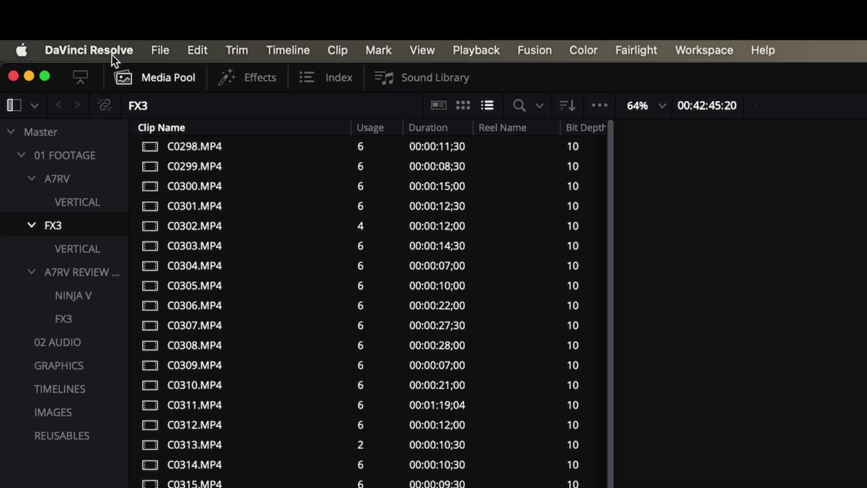
- Open Keyboard Customization from the DaVinci Resolve application menu
left_click(112, 54)
left_click(125, 127)
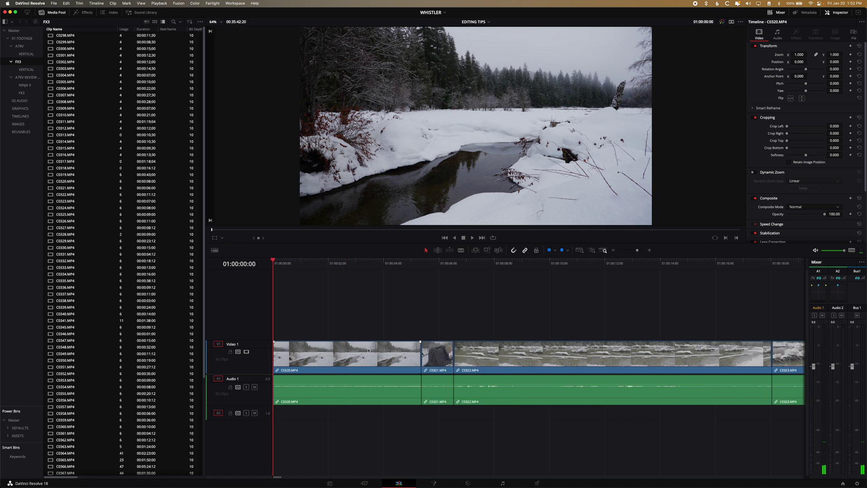
- Ripple-trim C0320's end and start, C0321's end and C0322's start at the playhead
left_click_drag(298, 266, 503, 263)
key("shift+bracketright")
key("shift+bracketleft")
key("shift+bracketright")
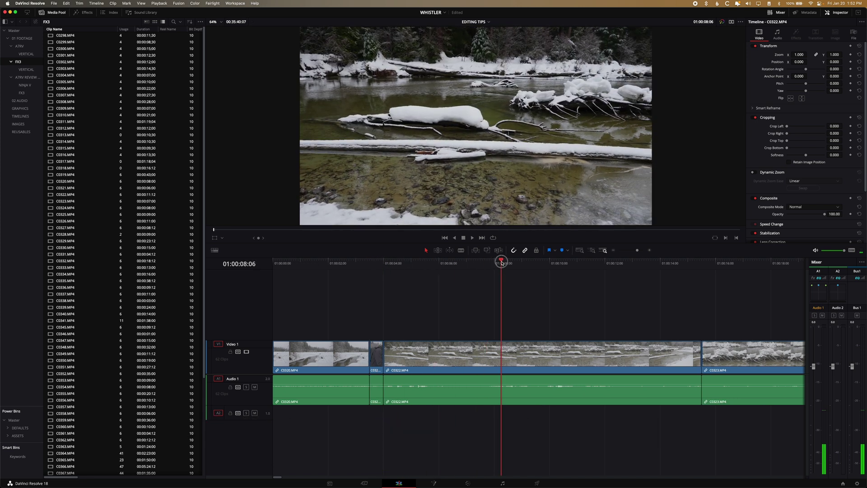
key("shift+bracketleft")
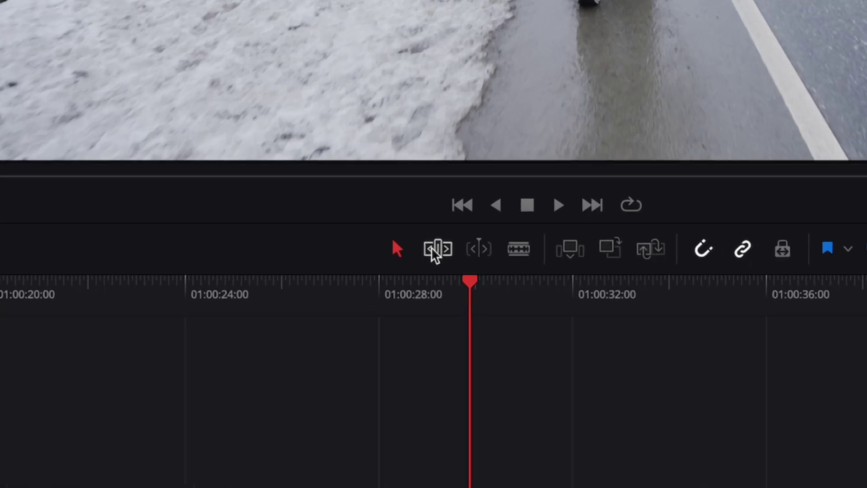
- Switch to Trim Edit Mode and ripple-trim C0332's end and start points
left_click(435, 250)
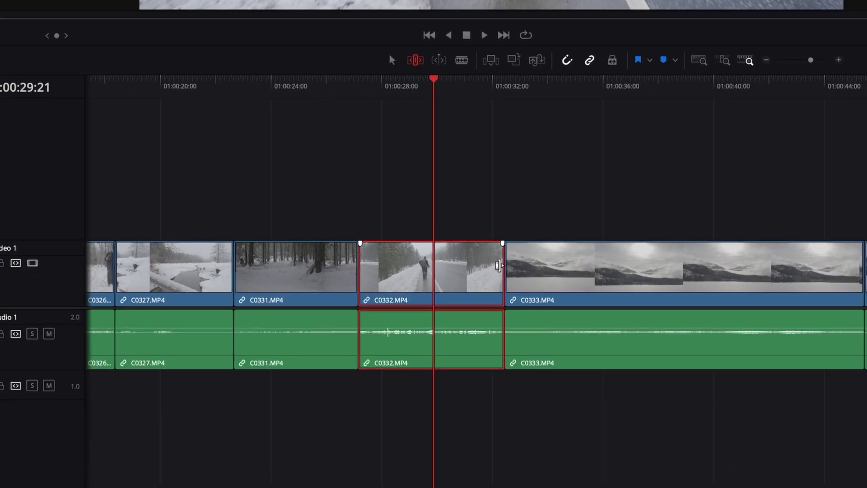
left_click_drag(501, 266, 461, 265)
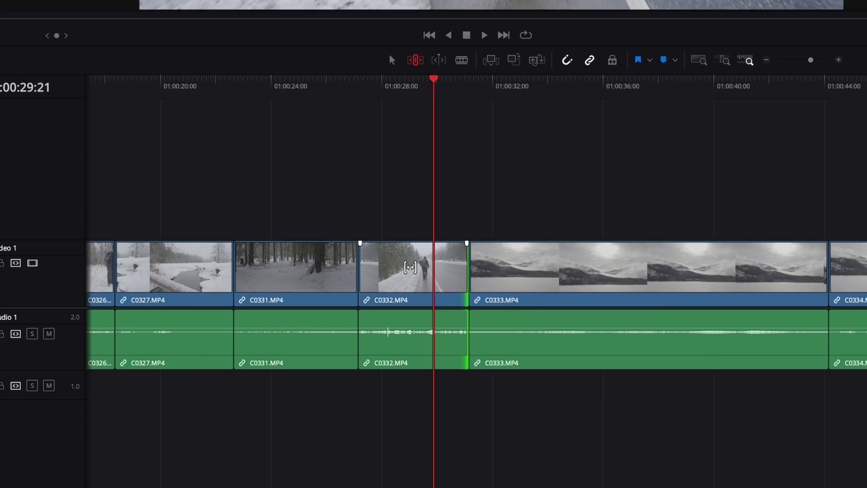
left_click_drag(367, 270, 586, 273)
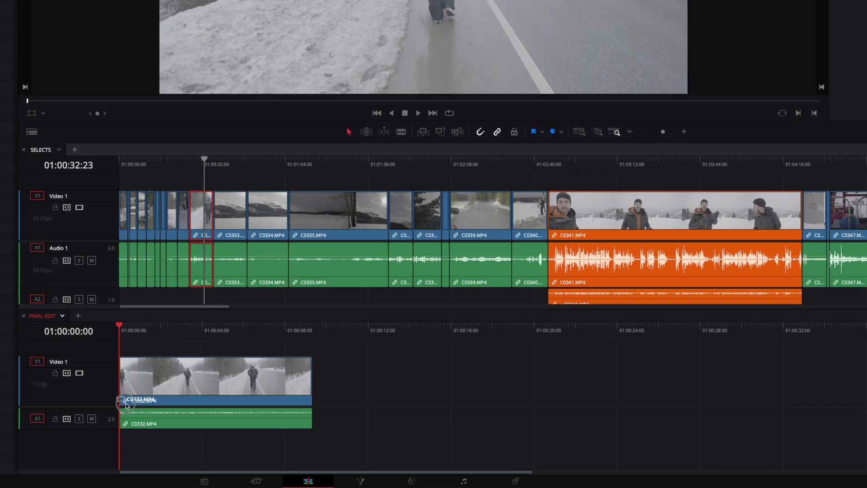
- Add C0336, C0339 and C0347 from SELECTS after C0332 in FINAL EDIT
left_click(401, 166)
left_click_drag(401, 212, 314, 382)
left_click(479, 165)
left_click(484, 225)
left_click_drag(544, 369, 513, 392)
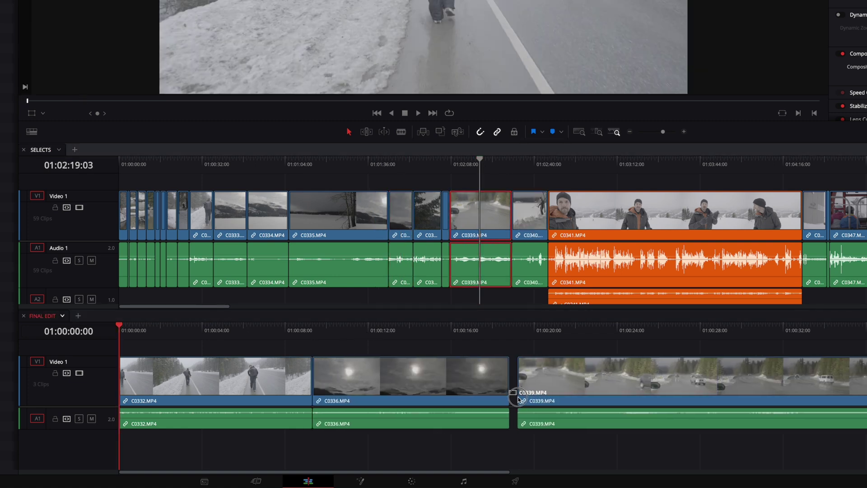
scroll(513, 395, "down", 3)
left_click(844, 166)
left_click(844, 190)
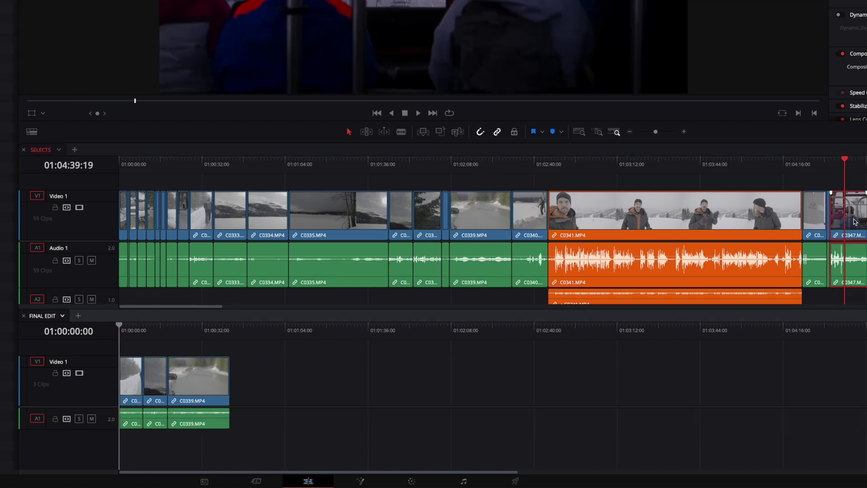
left_click_drag(844, 191, 231, 409)
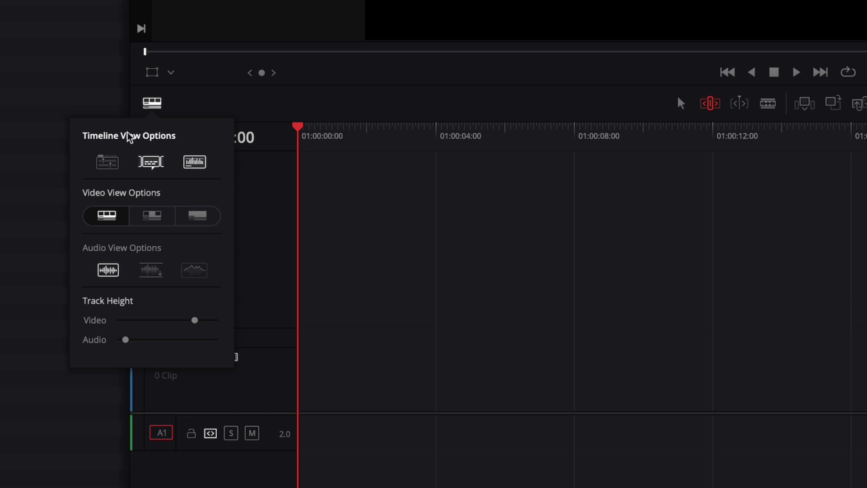
- Turn on stacked timelines, load SELECTS into the tab and close the A7RV Features tab
left_click(108, 164)
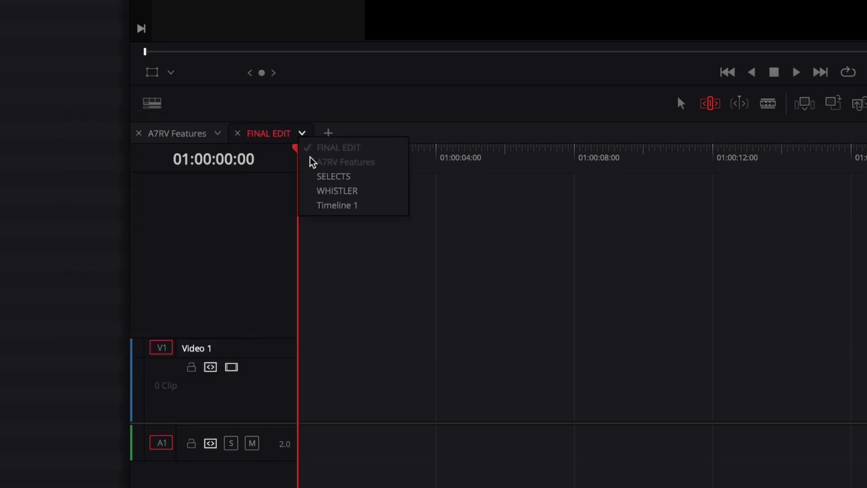
left_click(333, 176)
left_click(138, 133)
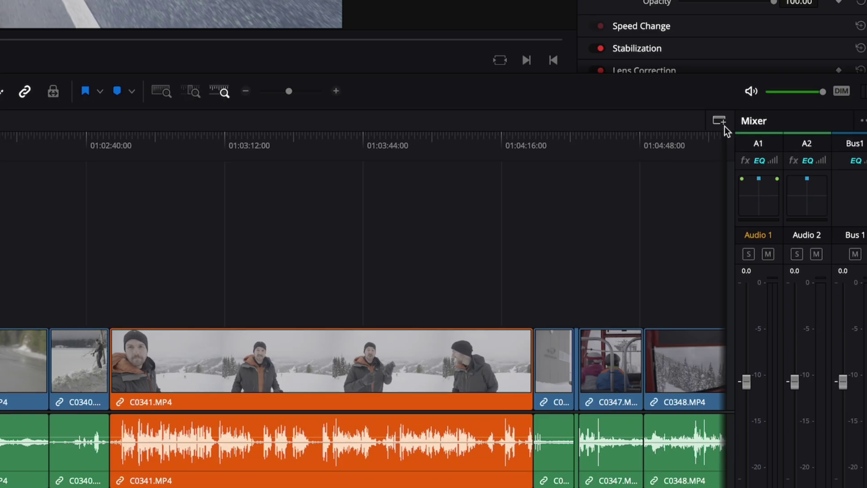
- Add a second stacked timeline showing FINAL EDIT below, keeping SELECTS active
left_click(724, 121)
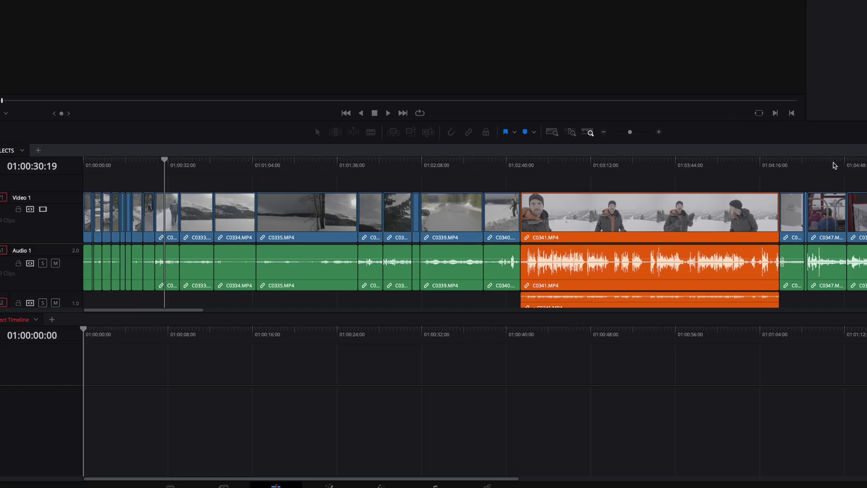
left_click(57, 318)
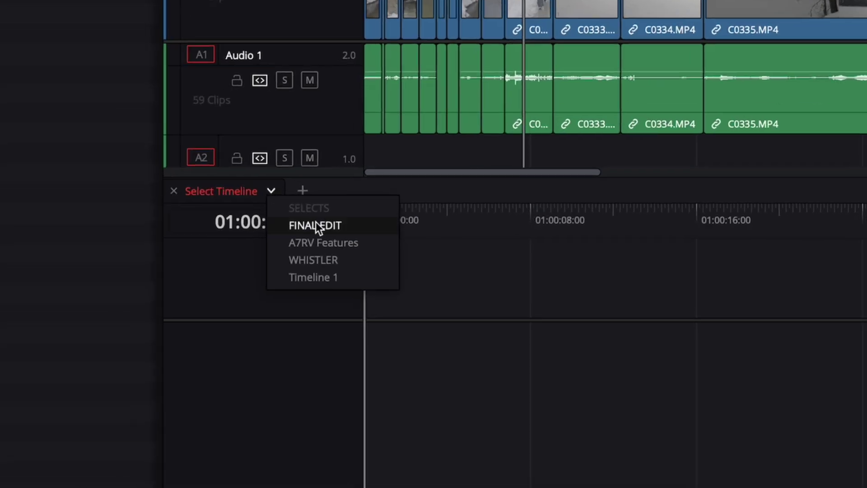
left_click(318, 226)
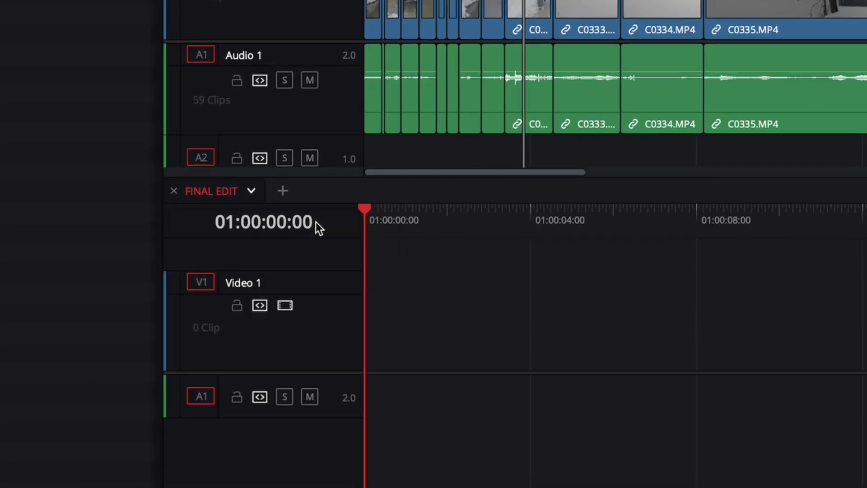
left_click(383, 149)
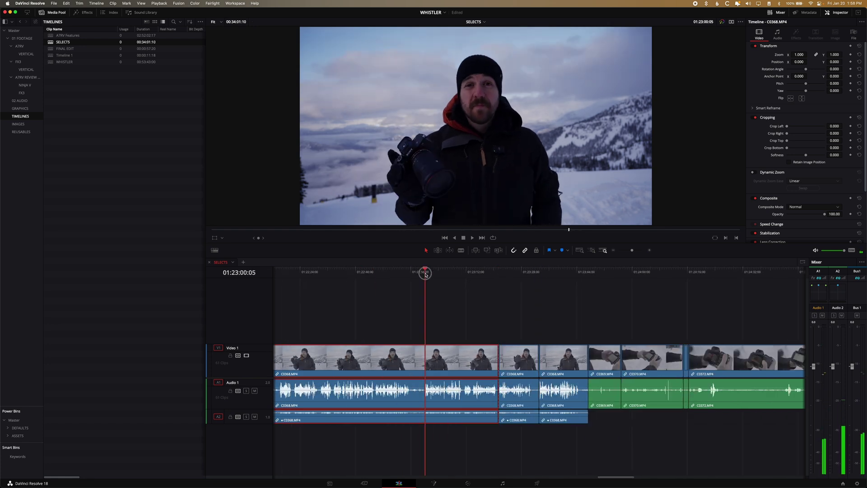
- Ripple-trim C0368's tail at the playhead, shortening SELECTS to about 00:33:35:22
key("shift+]")
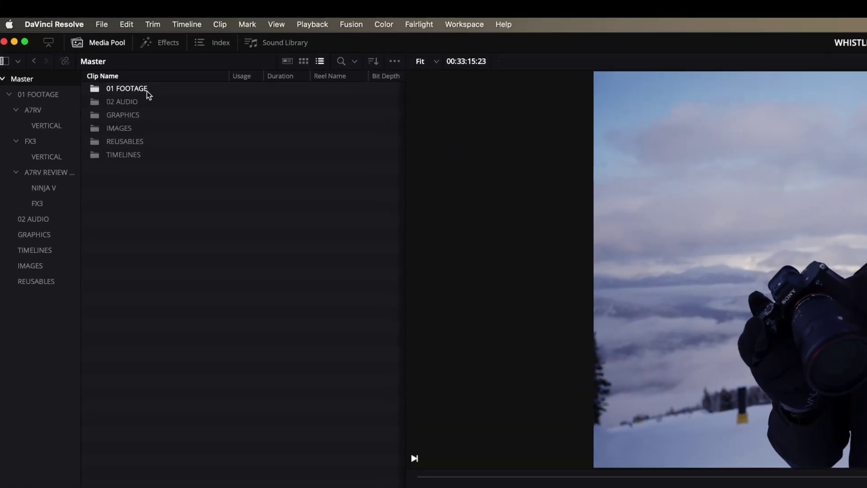
- In 01 FOOTAGE > A7RV, give the selected clips the Navy clip colour
double_click(142, 91)
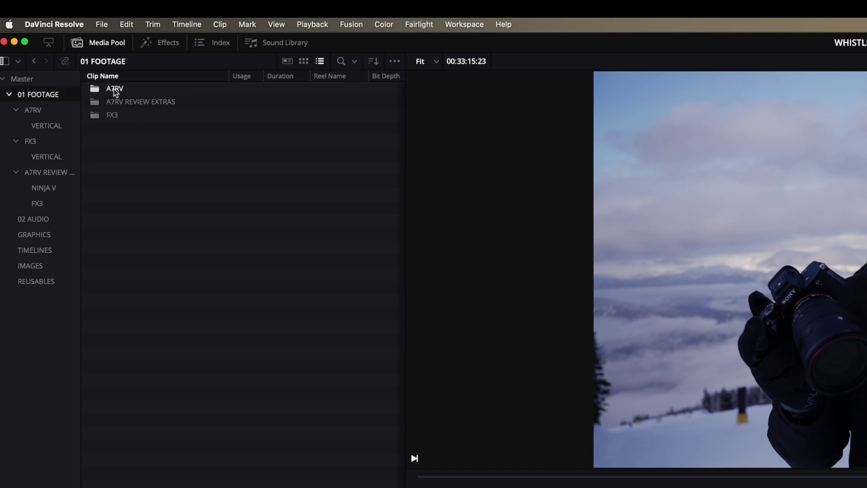
double_click(128, 91)
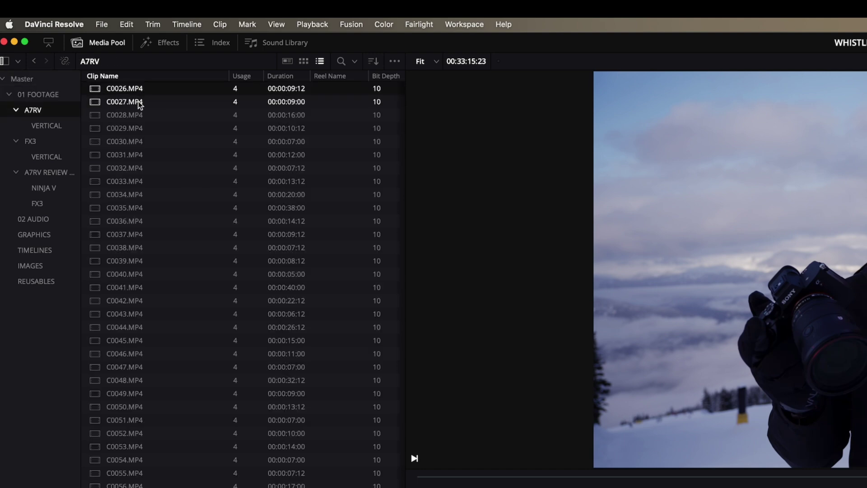
right_click(137, 129)
mouse_move(213, 304)
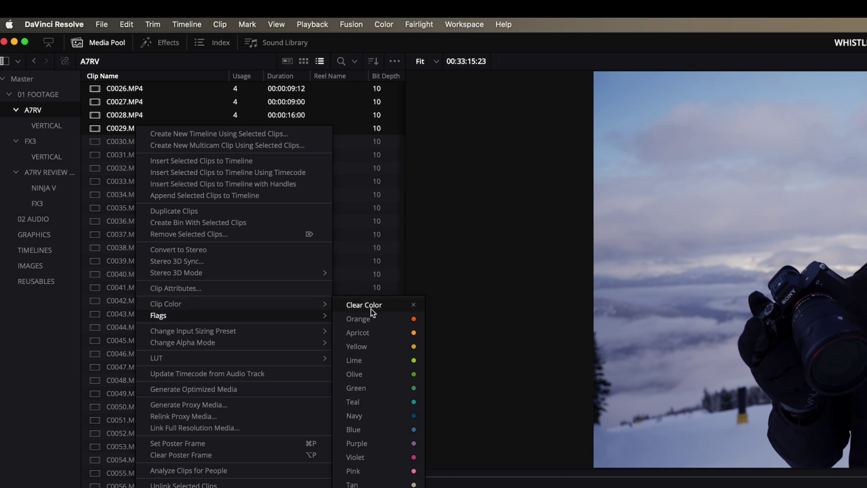
left_click(368, 417)
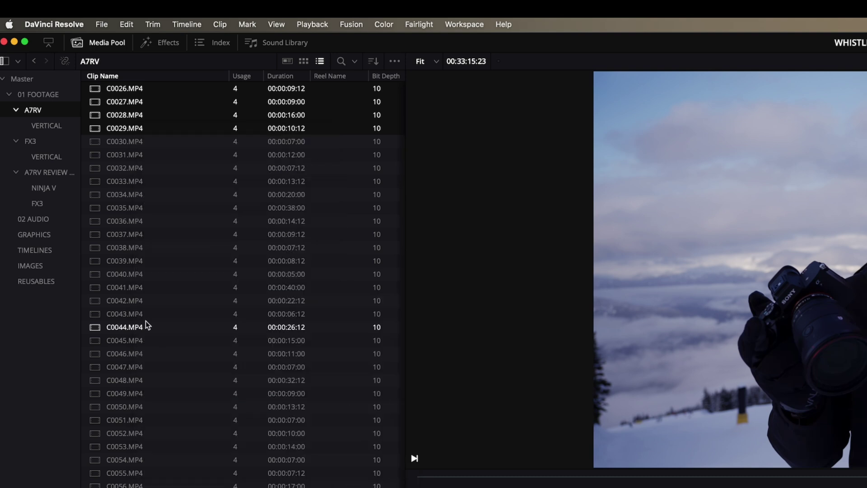
- Browse the VERTICAL and FX3 bins, then select Human Tracking, FOCUS STACK and A7RV MENUS
left_click(53, 129)
left_click(30, 141)
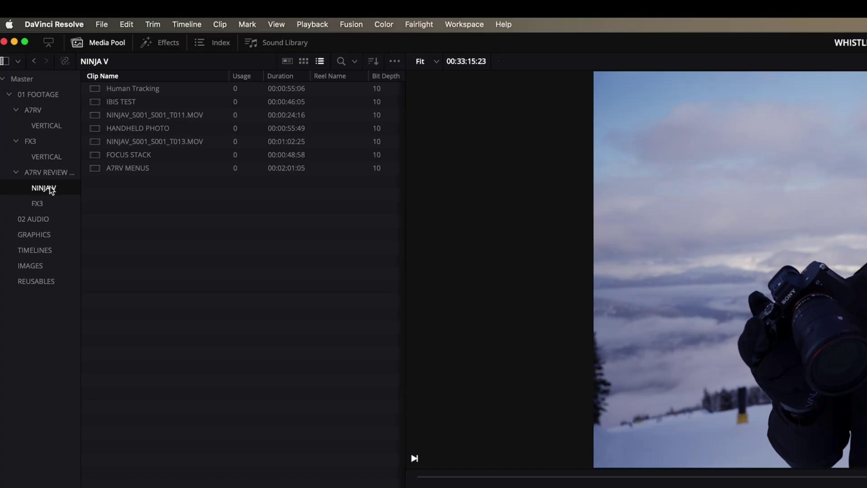
left_click(146, 86)
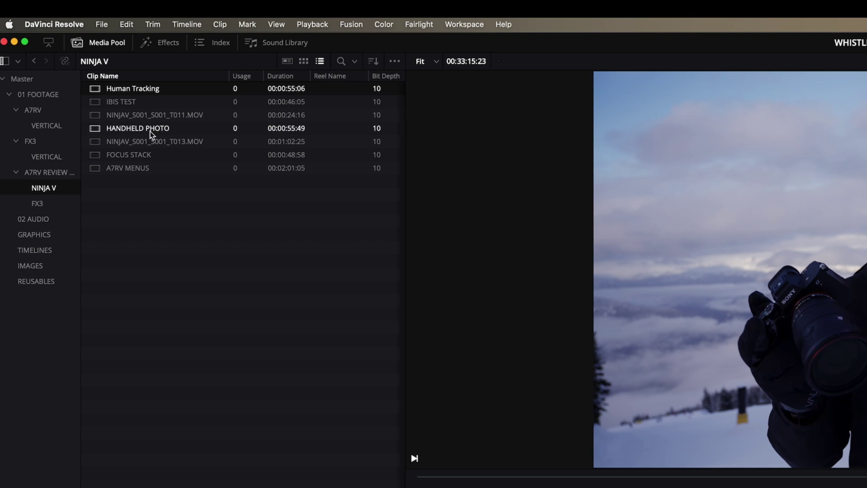
left_click(132, 156)
left_click(135, 172)
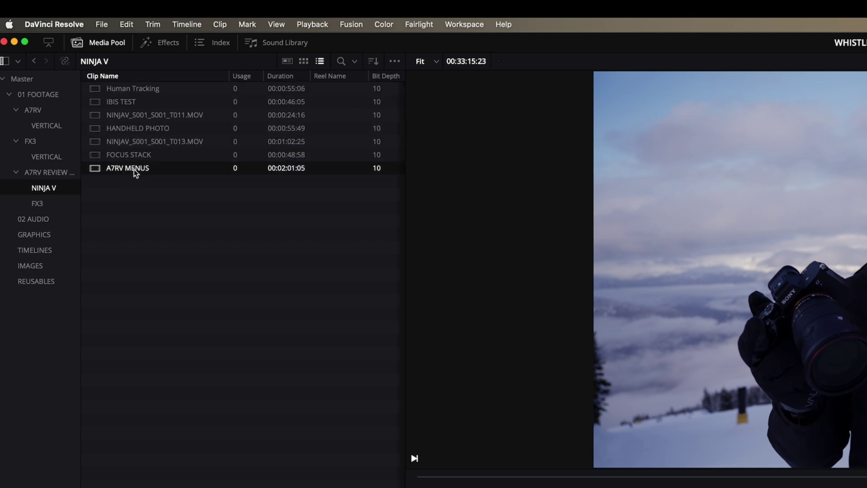